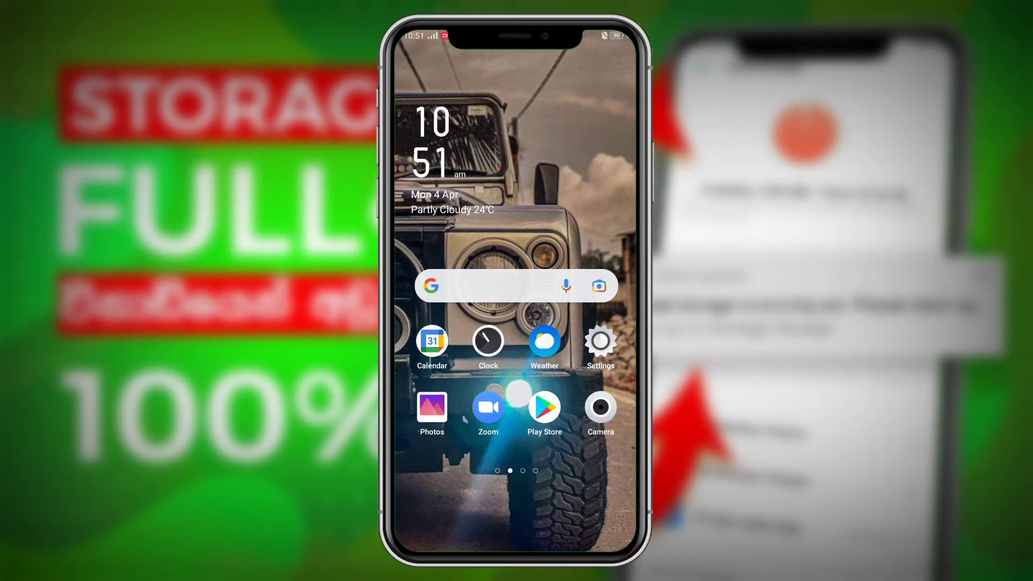
Open Clean Storage from the low-storage notification, showing 921 MB free of 32.0 GB.
left_click_drag(516, 36, 516, 554)
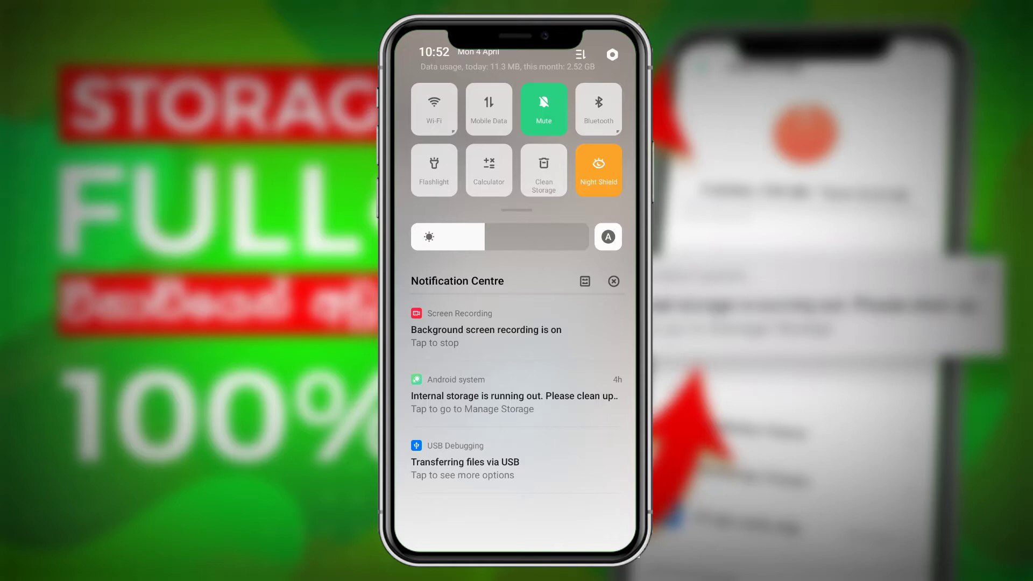
left_click_drag(500, 458, 553, 323)
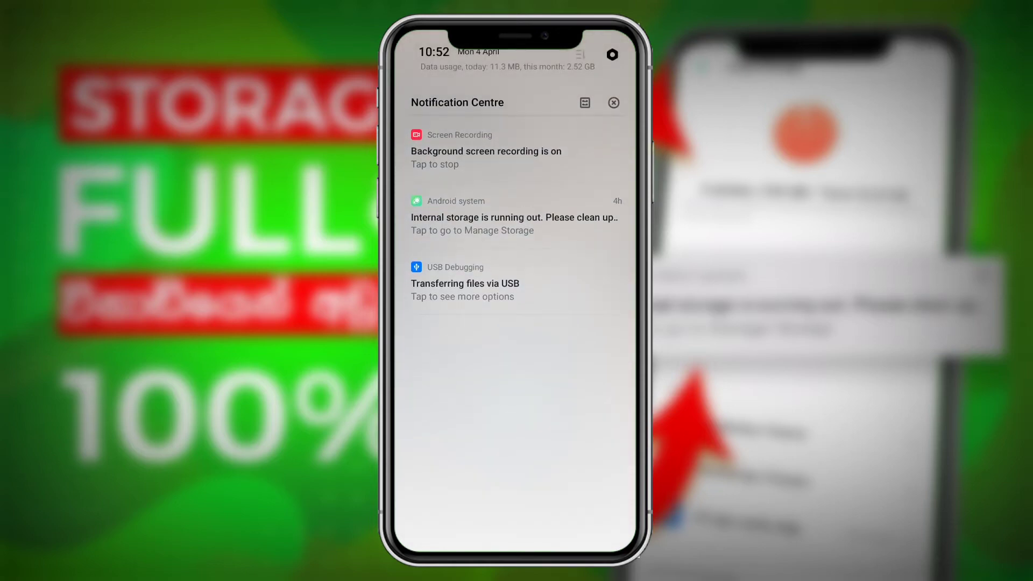
left_click(515, 218)
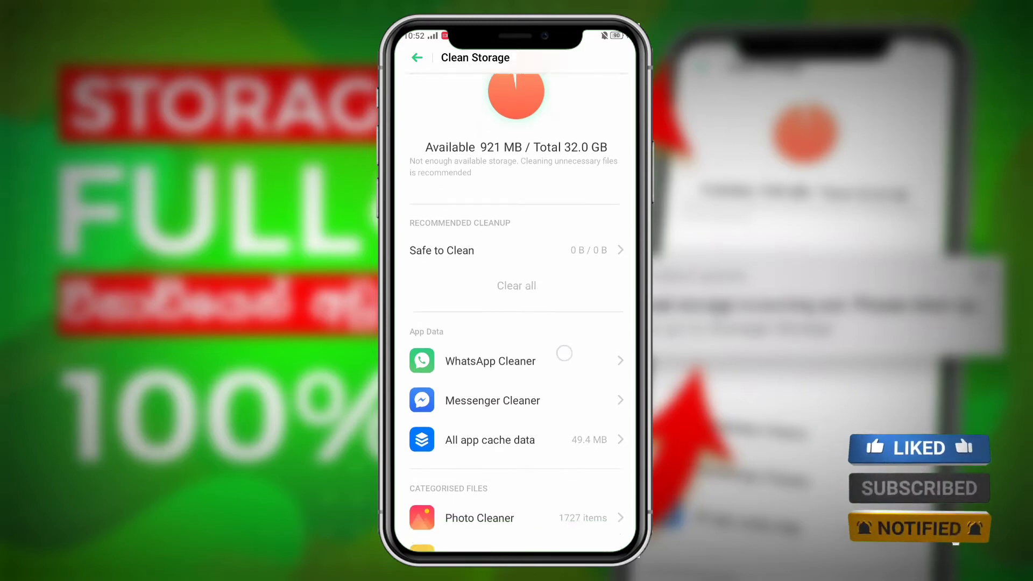
left_click_drag(597, 363, 574, 191)
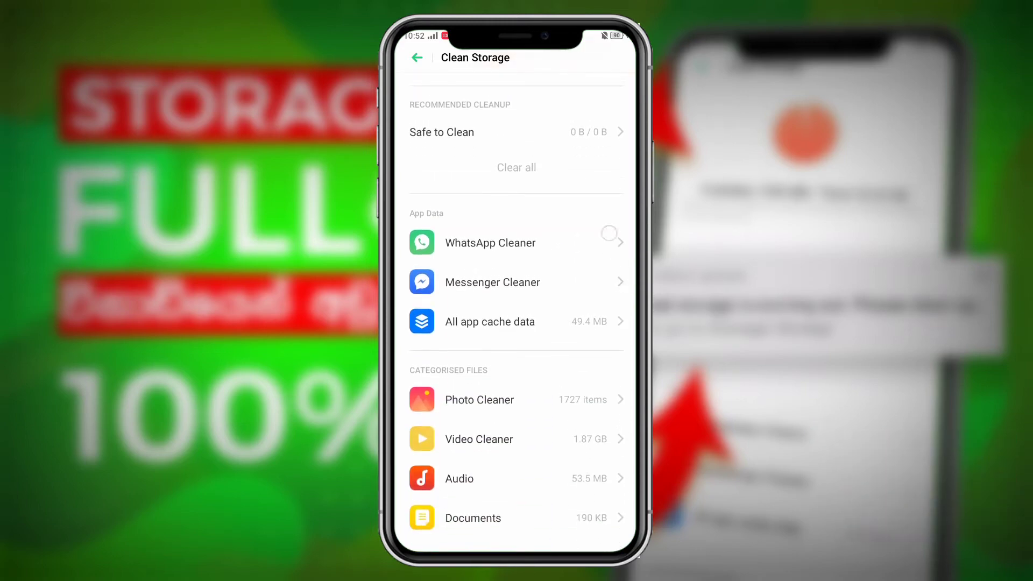
Select WhatsApp and Photos under All app cache data and delete their 49.4 MB cache.
left_click(579, 320)
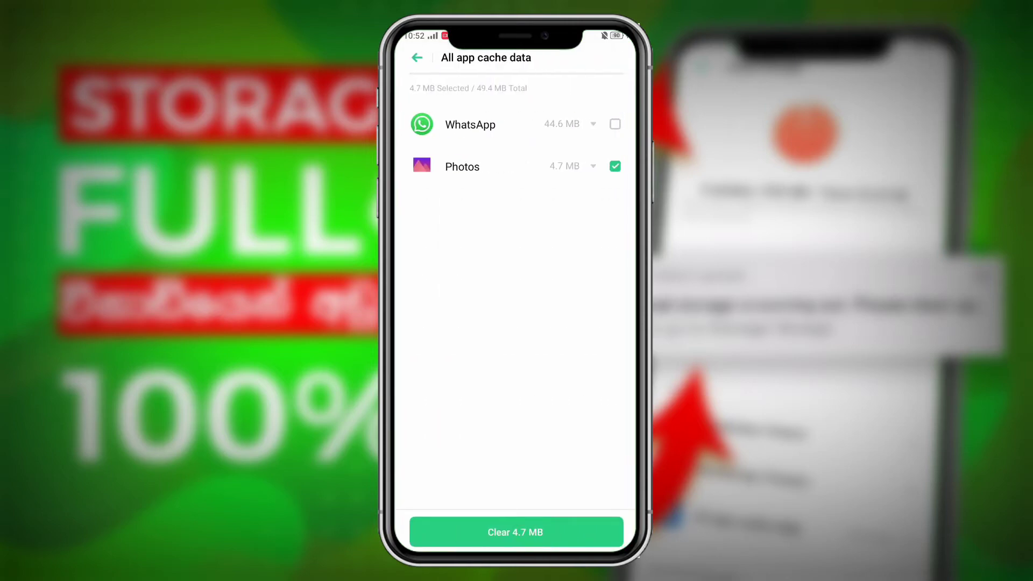
left_click(613, 122)
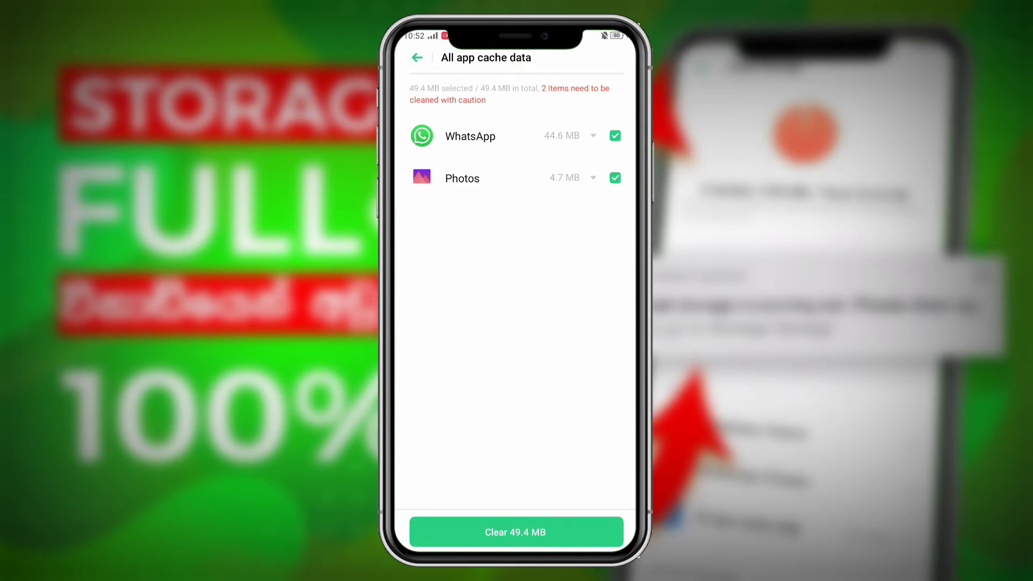
left_click(517, 532)
left_click(517, 490)
key("Escape")
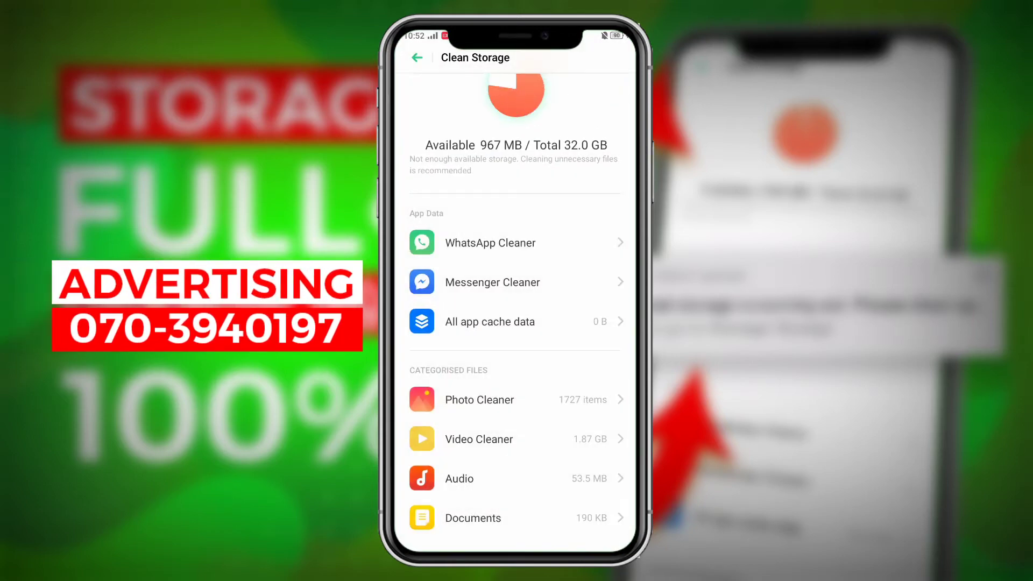
left_click_drag(527, 305, 539, 269)
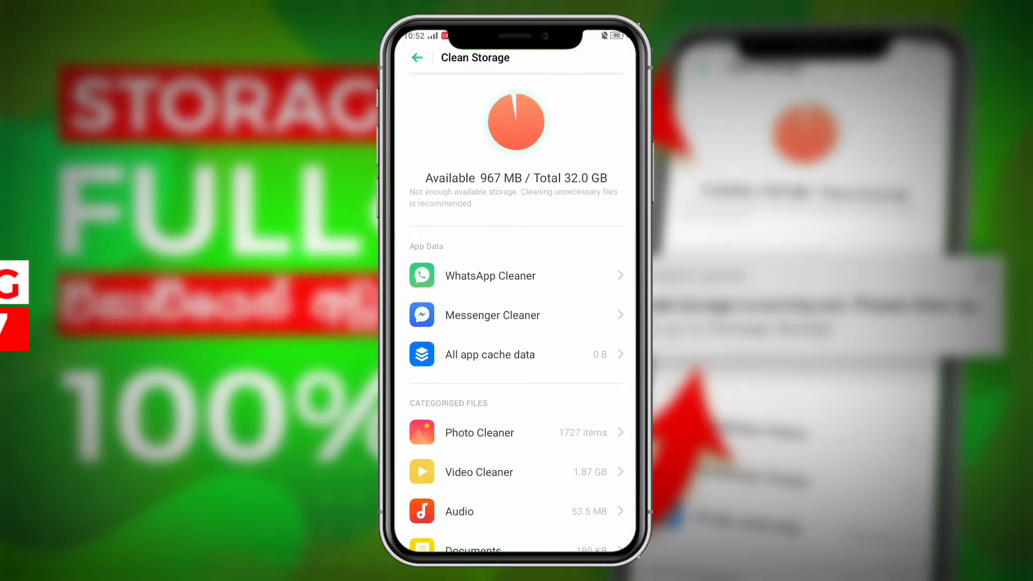
Delete WhatsApp's 69.6 MB of cache junk files in WhatsApp Cleaner.
left_click(538, 269)
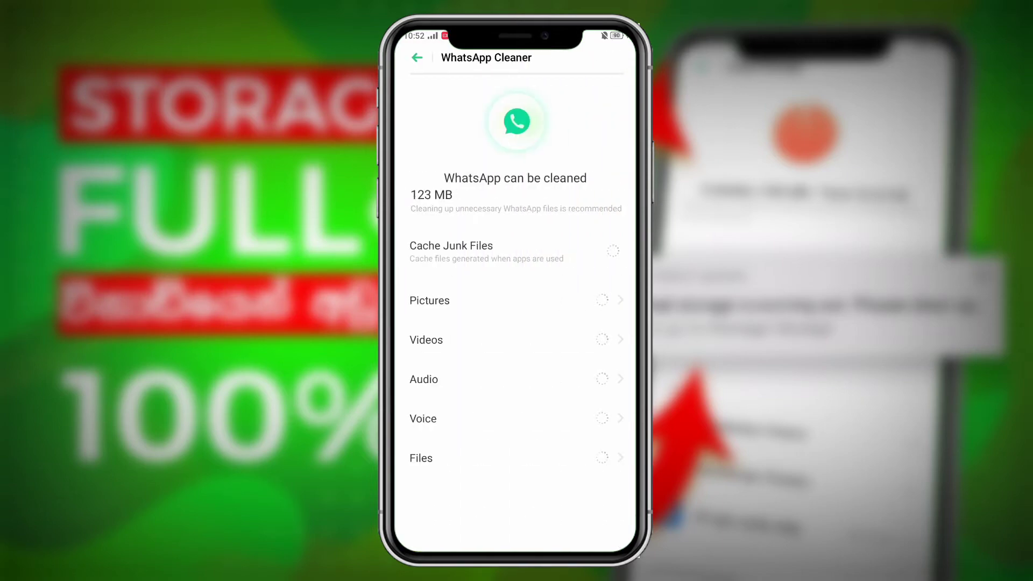
left_click(517, 289)
left_click(516, 489)
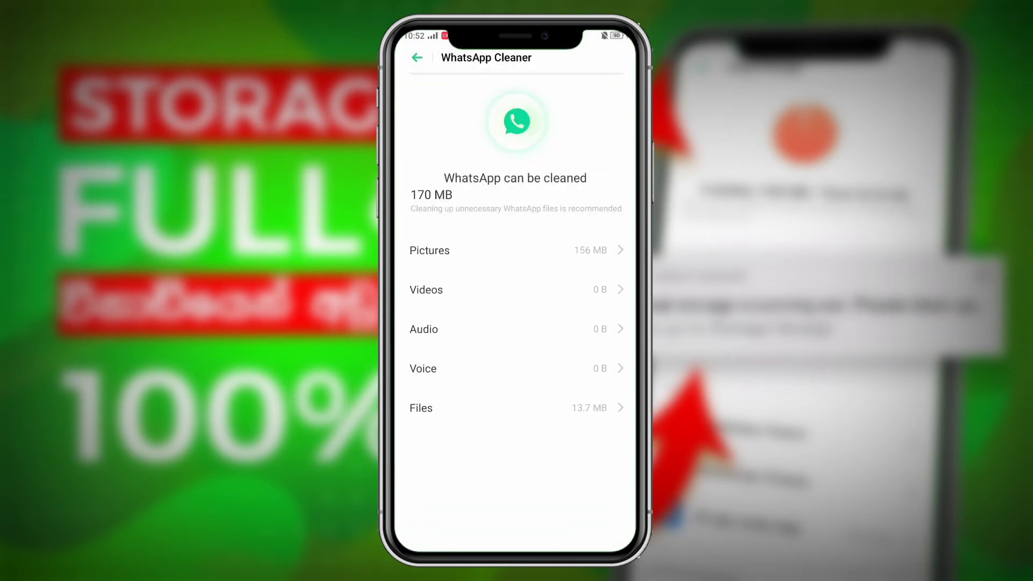
Review Messenger's cleanable files in Messenger Cleaner, then leave it.
left_click(417, 57)
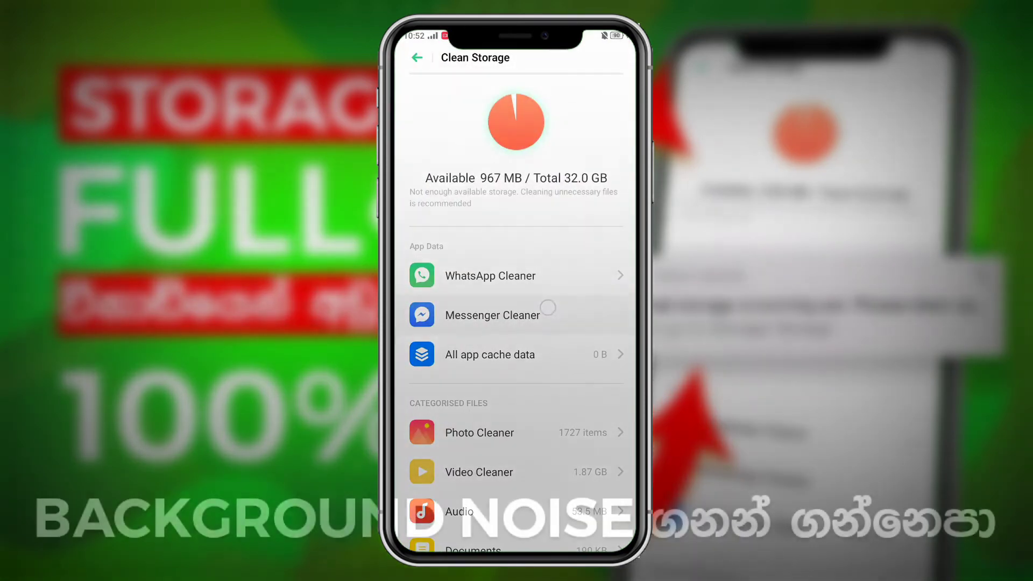
left_click(548, 308)
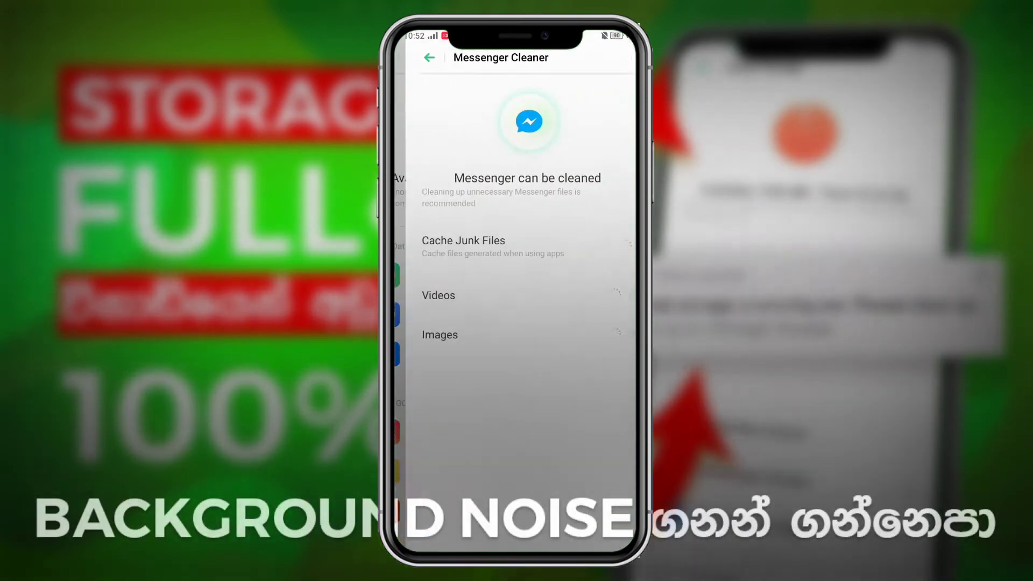
left_click(416, 57)
Open YouTube's App Info from its icon in the Google folder on the home screen.
left_click_drag(515, 550, 514, 340)
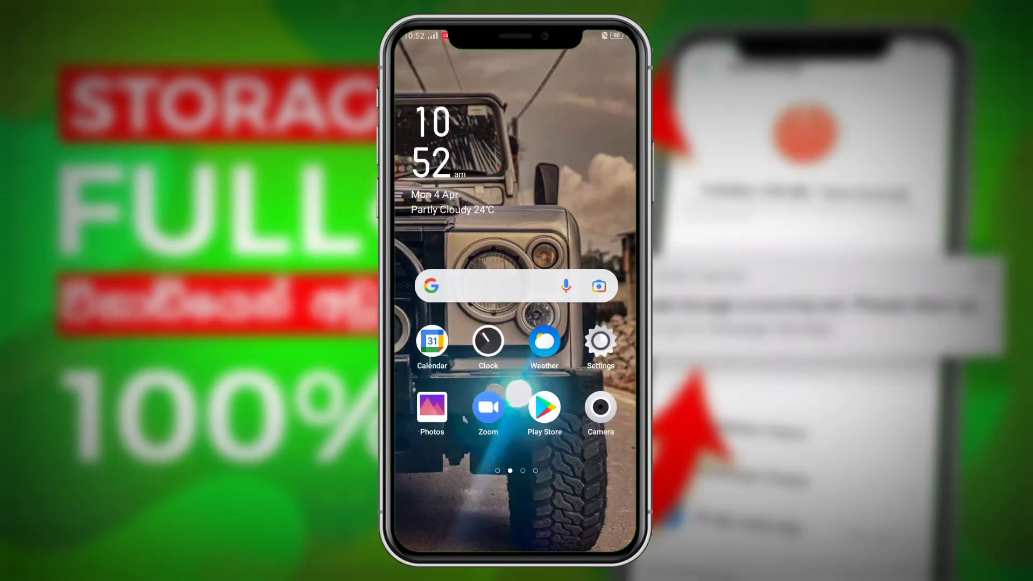
left_click_drag(589, 371, 436, 371)
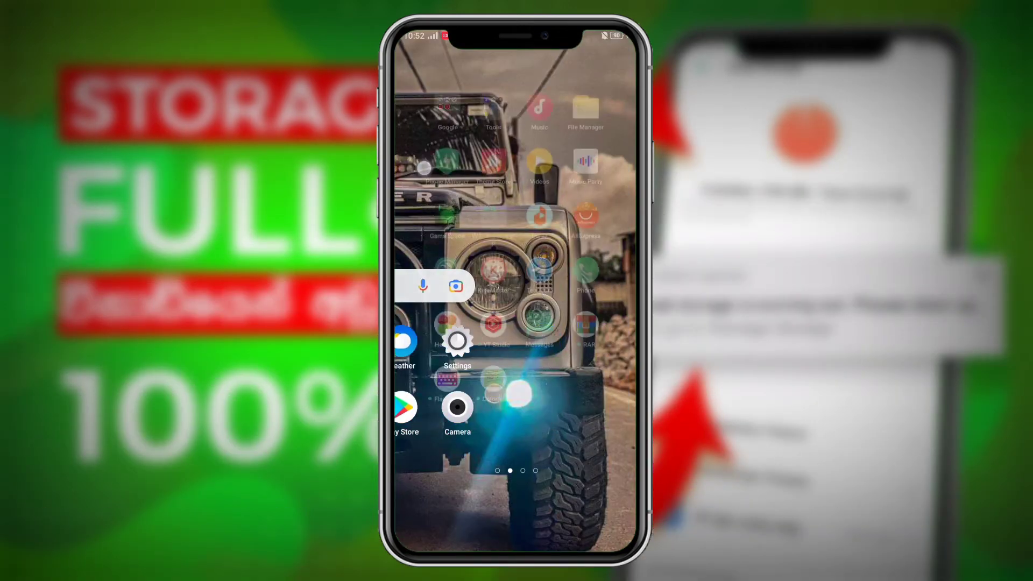
left_click(433, 78)
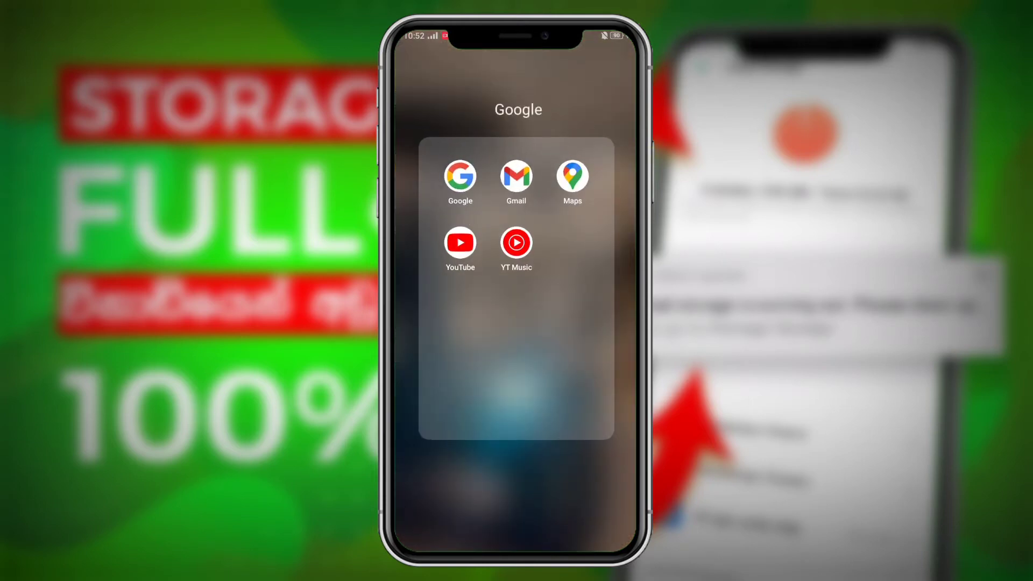
left_click(468, 260)
left_click(473, 307)
left_click(462, 262)
left_click(462, 266)
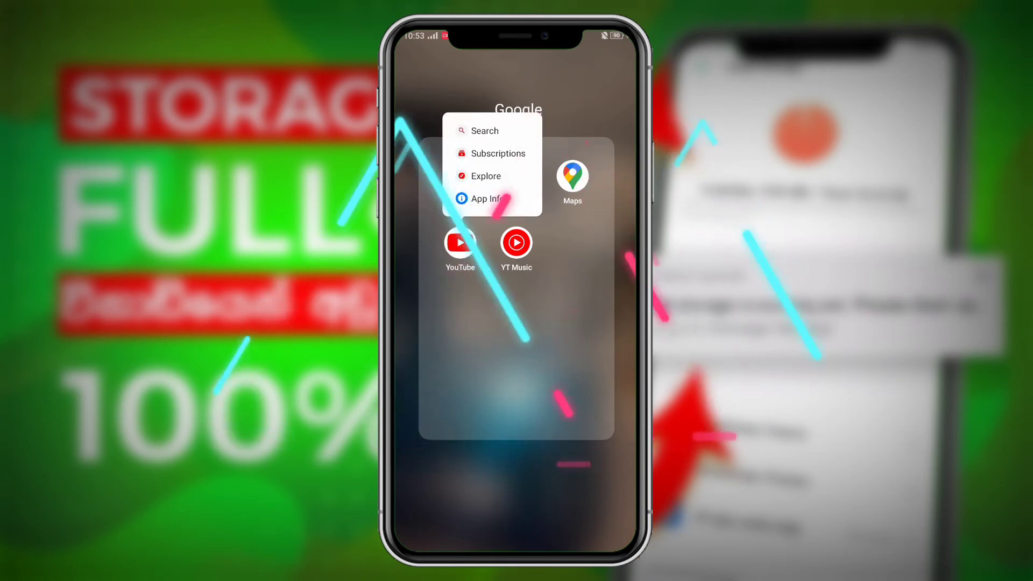
left_click(488, 199)
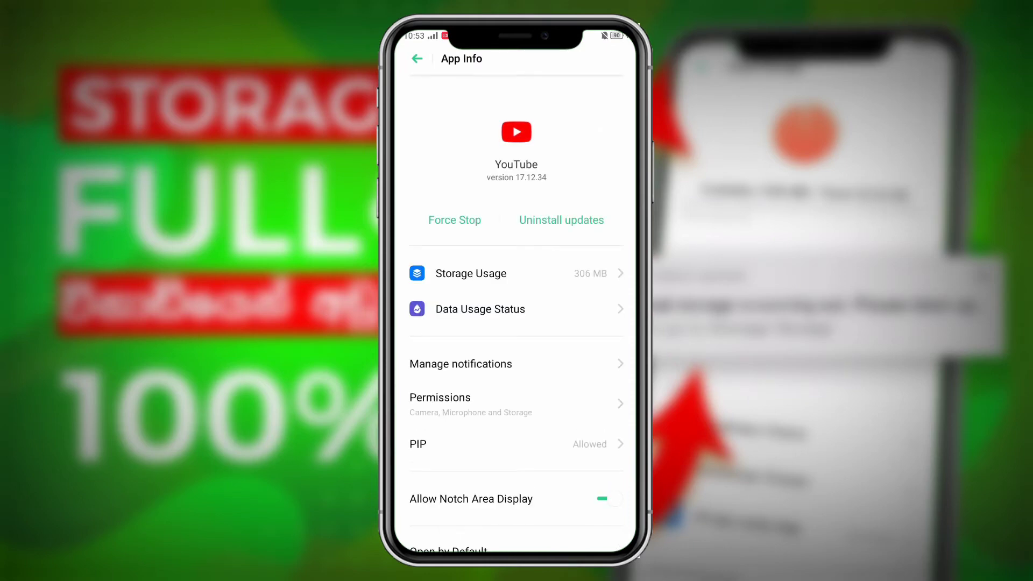
Clear YouTube's 70.8 MB cache in Storage Usage, dropping it to 164 MB.
left_click(547, 272)
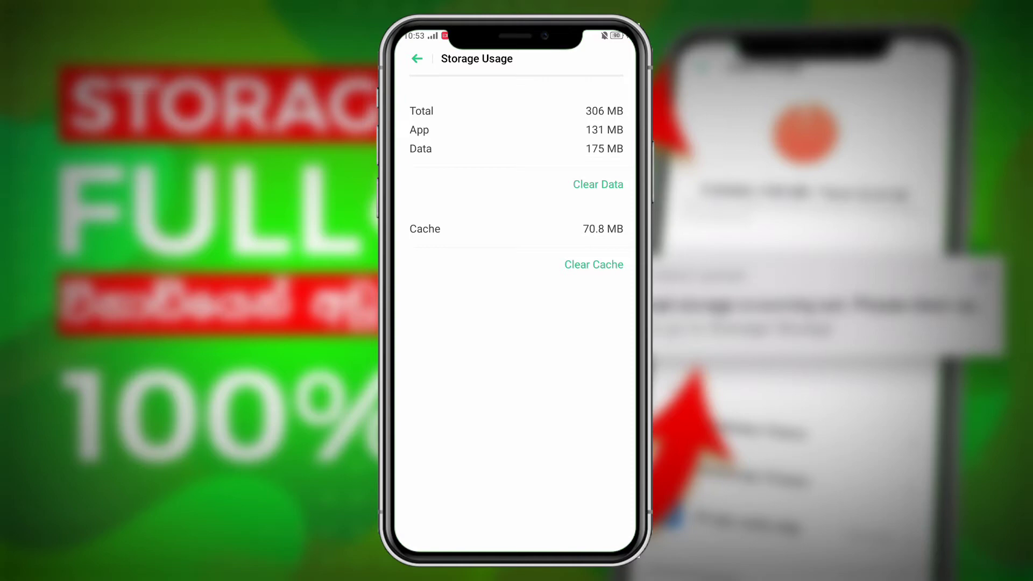
left_click(594, 264)
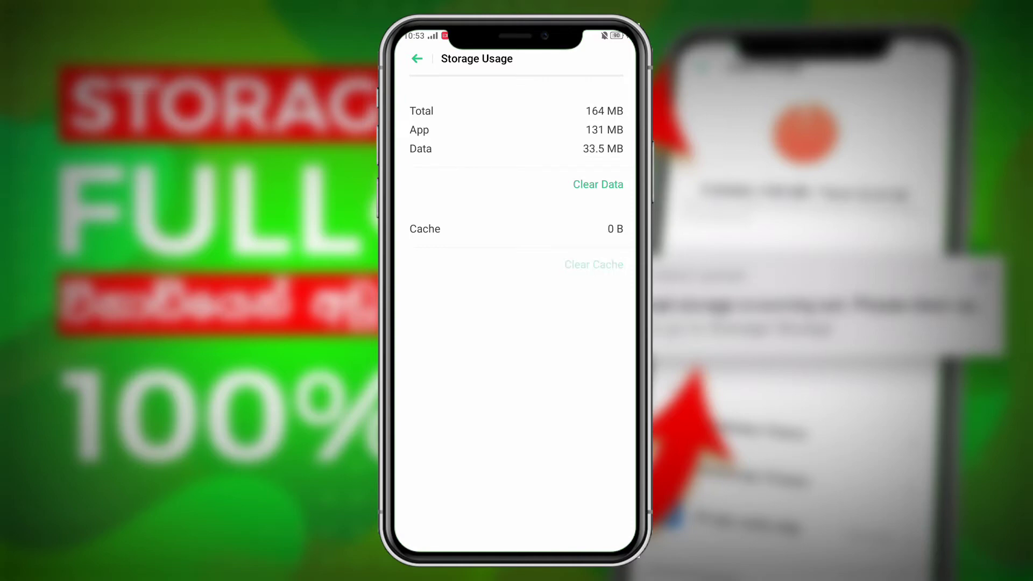
key("Escape")
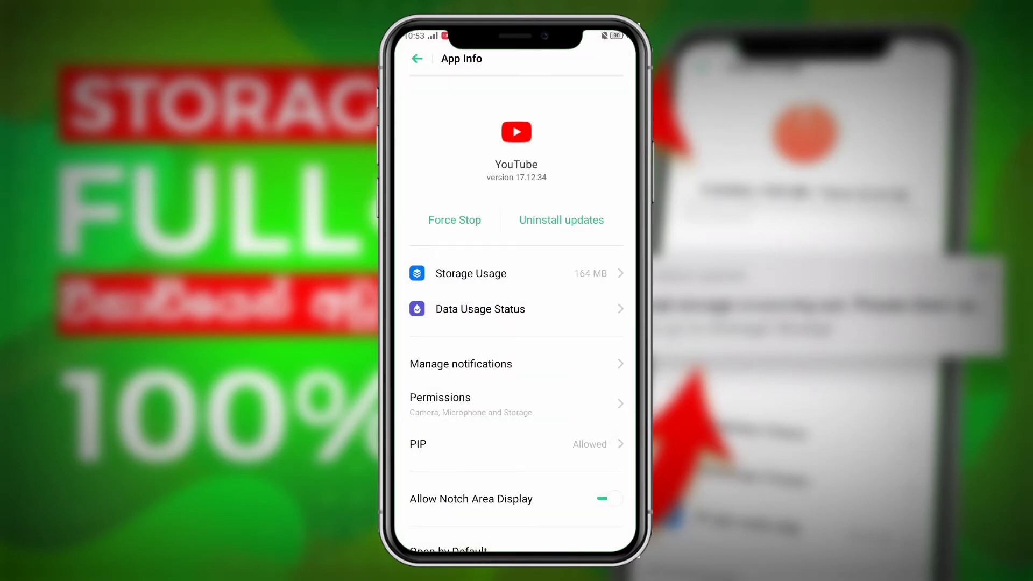
Open Facebook's App Info from the last home screen page.
left_click_drag(632, 380, 519, 394)
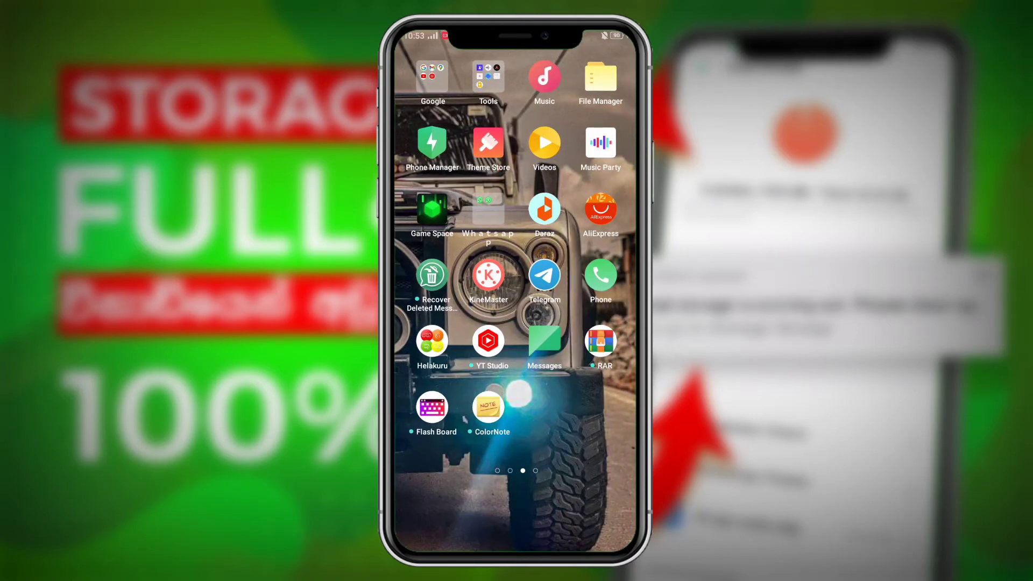
left_click_drag(569, 262, 420, 266)
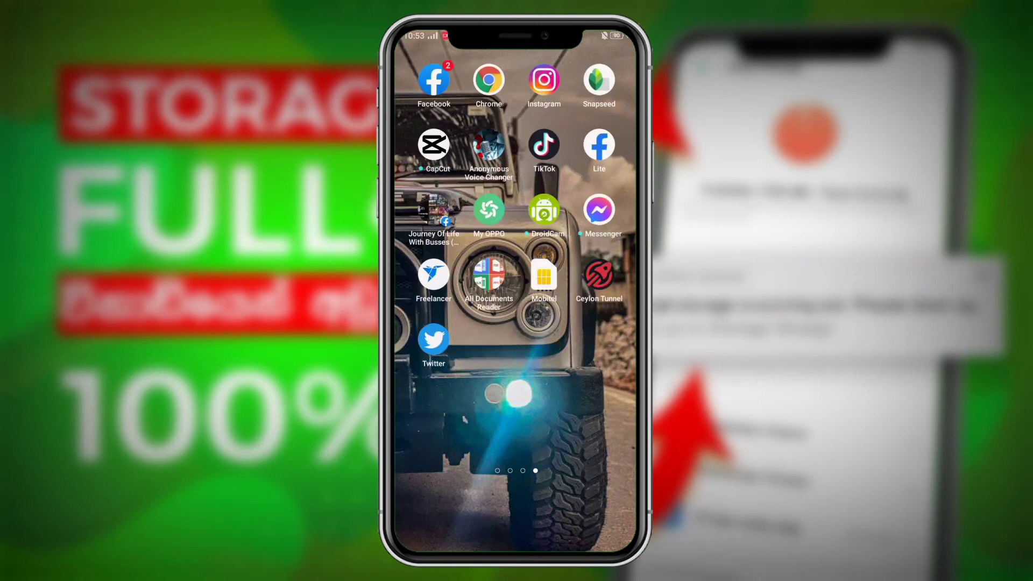
left_click(432, 77)
left_click(461, 120)
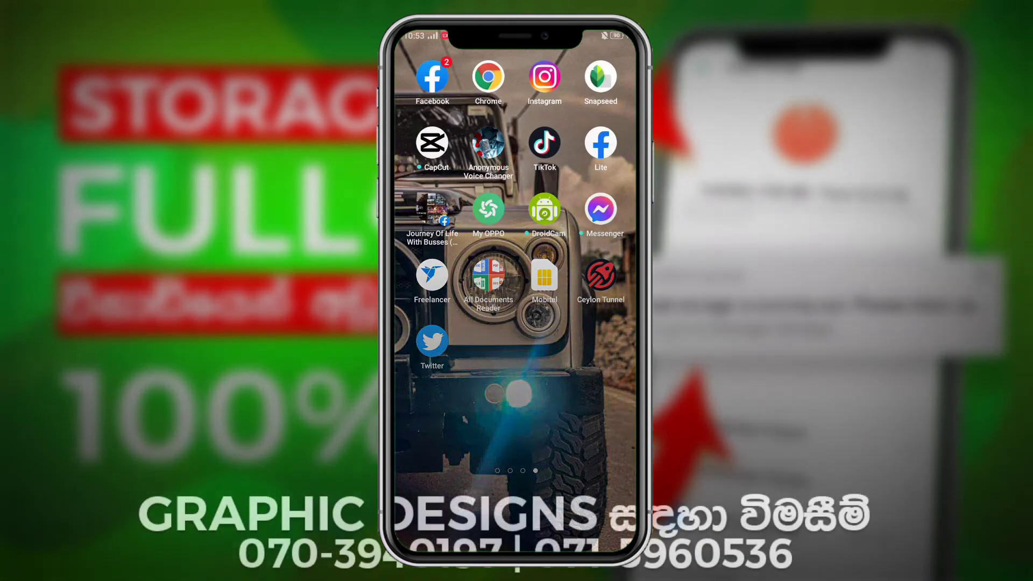
Clear Facebook's cache to 0 B in Storage Usage, leaving 459 MB used.
left_click(471, 273)
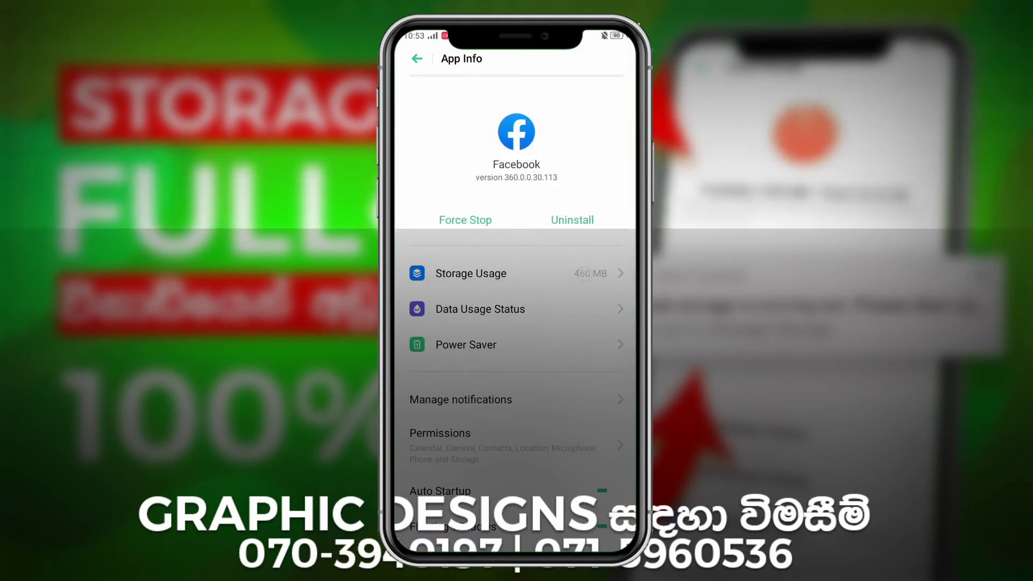
left_click(596, 263)
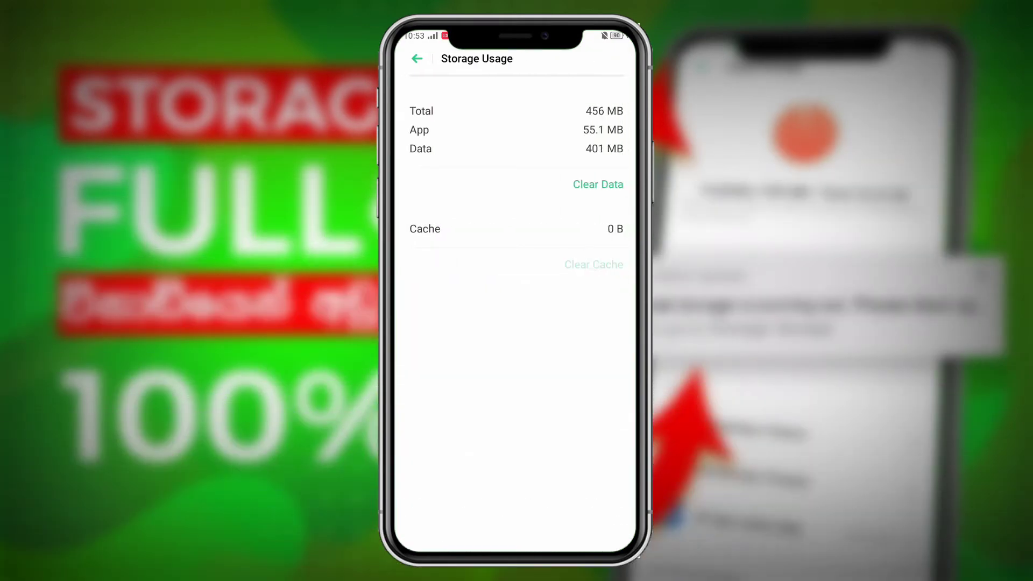
left_click_drag(634, 447, 564, 448)
Swipe away Facebook's App Info to land back on the home screen.
left_click_drag(634, 404, 571, 403)
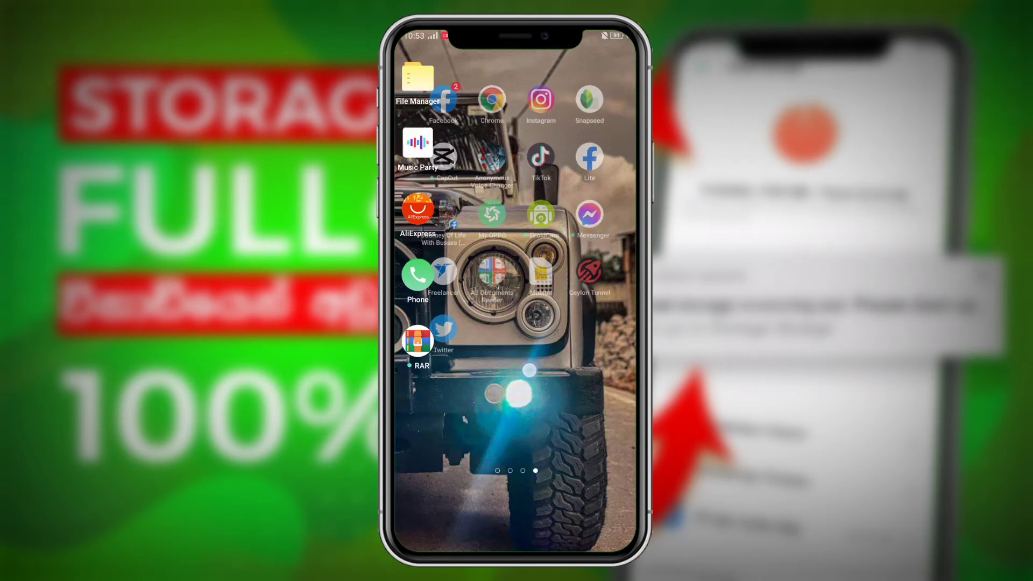